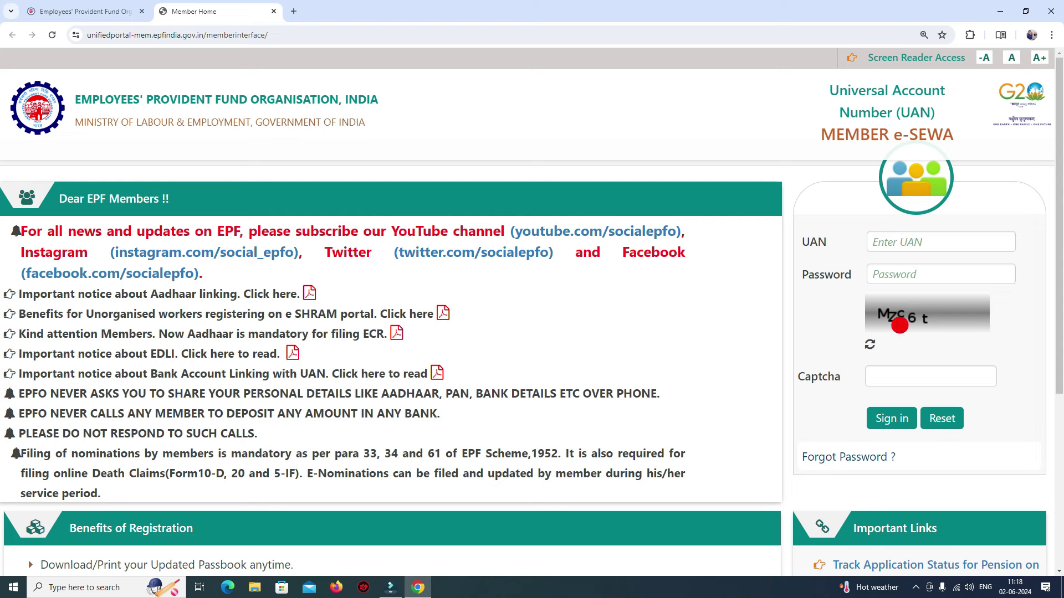
# Step: Refresh the captcha until readable, then sign in with UAN, password and captcha
pyautogui.click(871, 347)
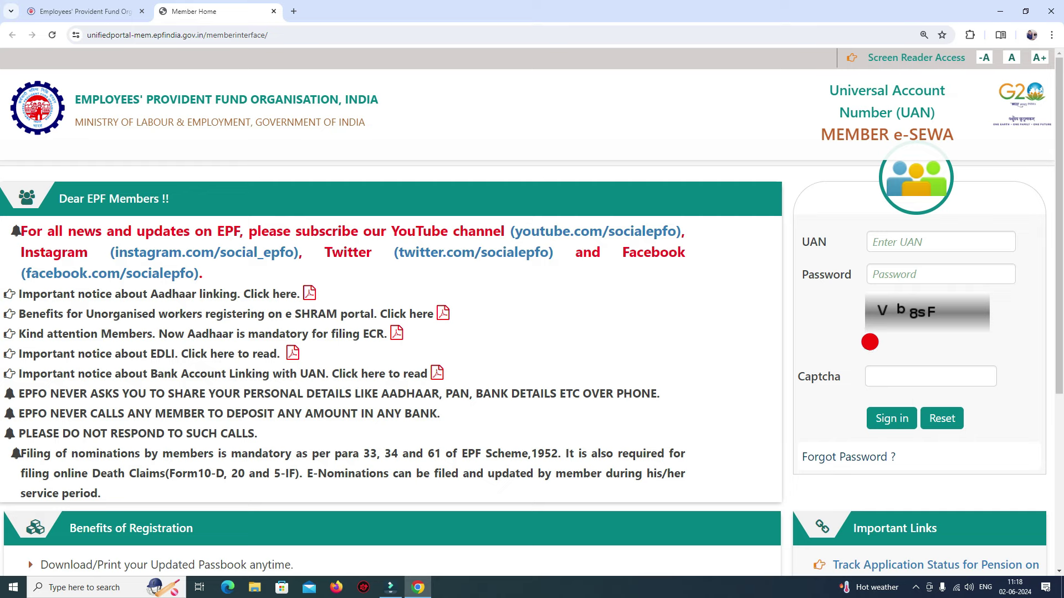
pyautogui.click(870, 343)
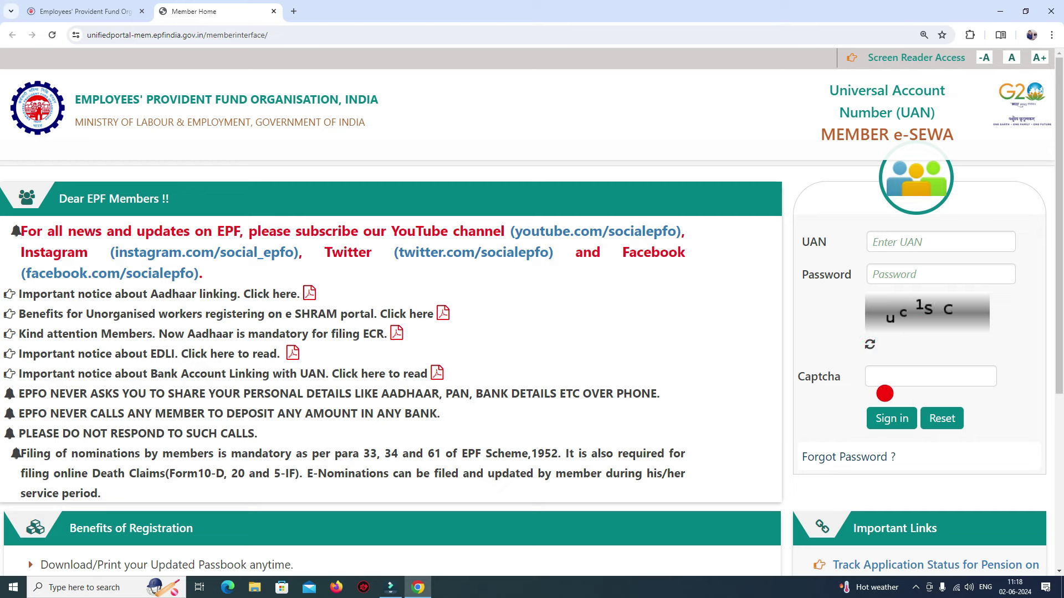
pyautogui.click(885, 375)
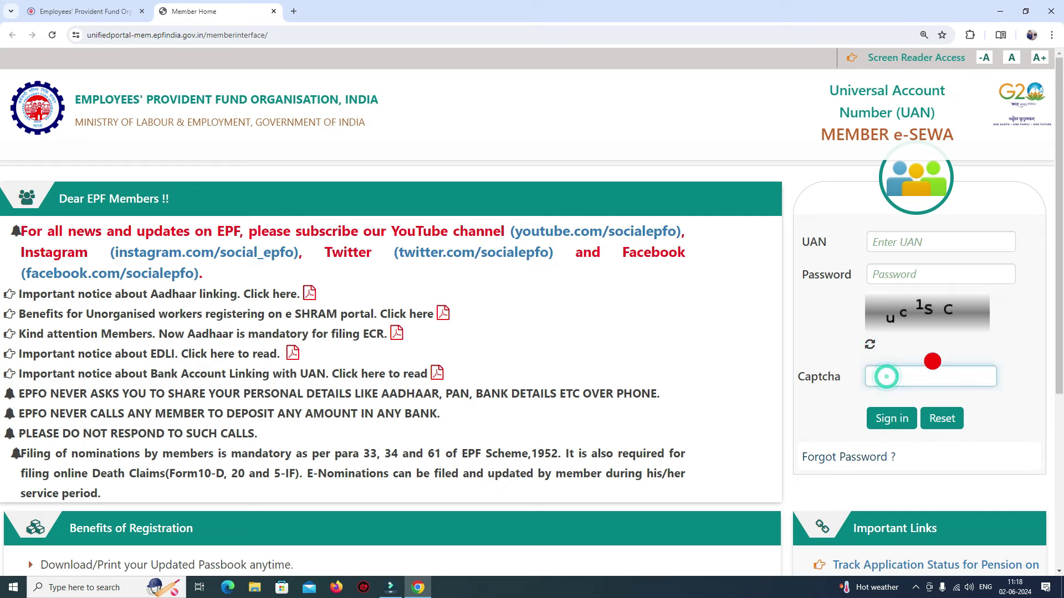
pyautogui.click(898, 383)
pyautogui.click(889, 416)
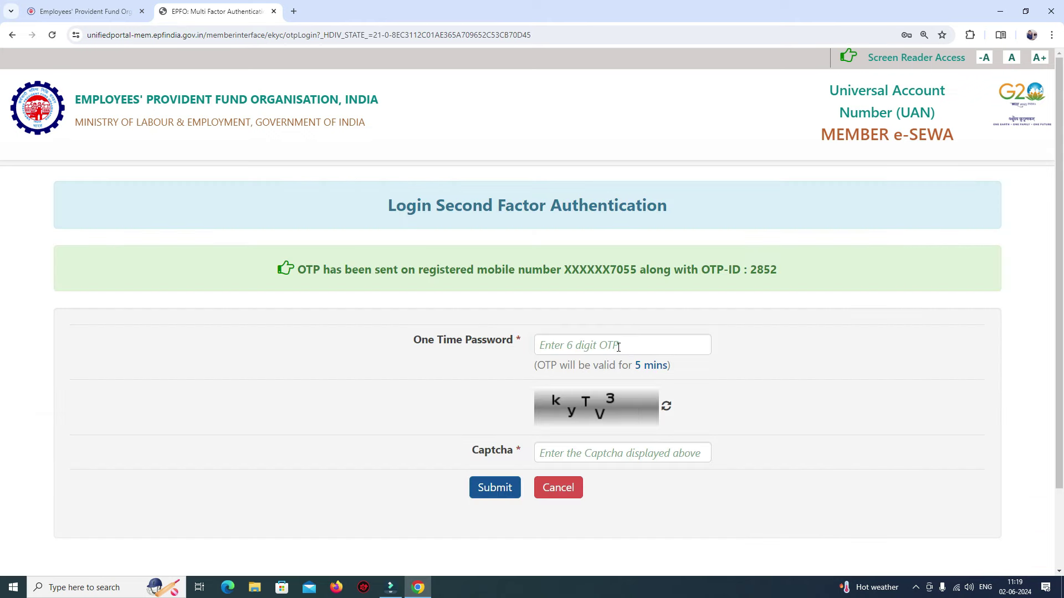
# Step: Submit the login OTP with the captcha and choose Later on the e-Nomination e-Sign alert
pyautogui.click(614, 343)
pyautogui.write('••••••')
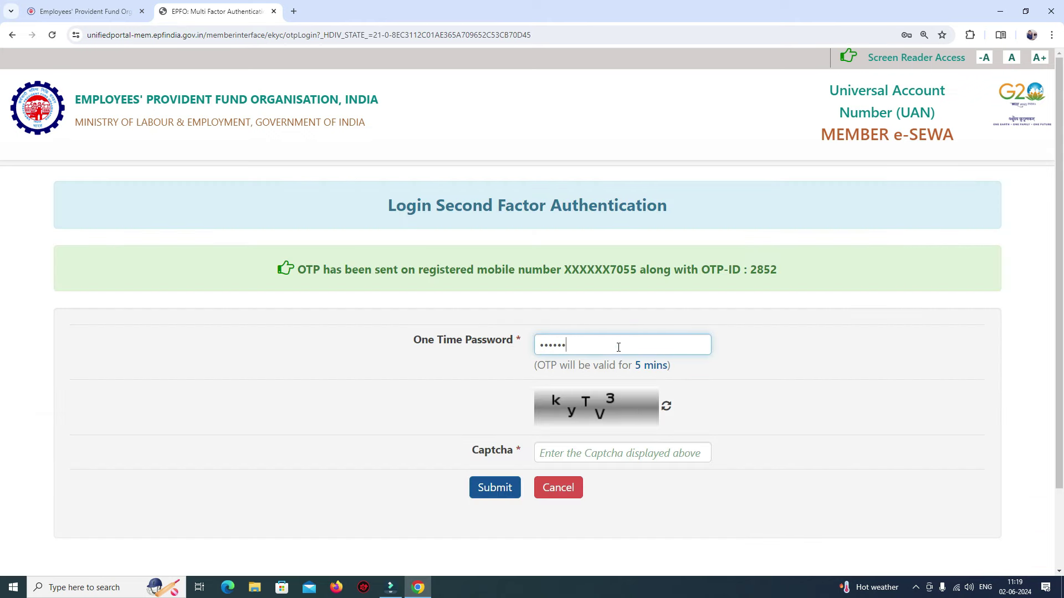
pyautogui.click(563, 455)
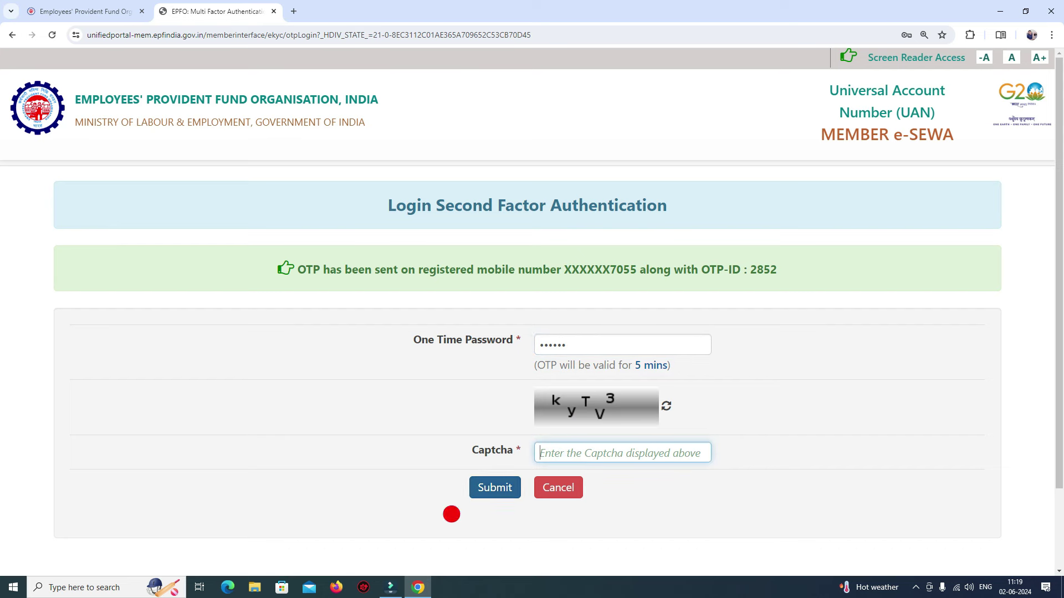
pyautogui.click(476, 493)
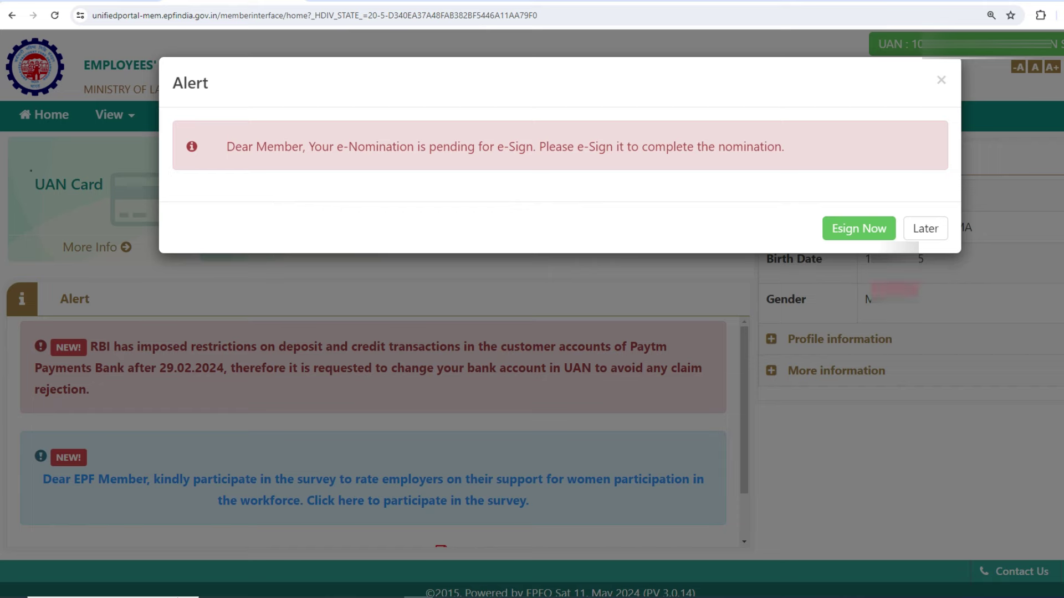
pyautogui.click(924, 228)
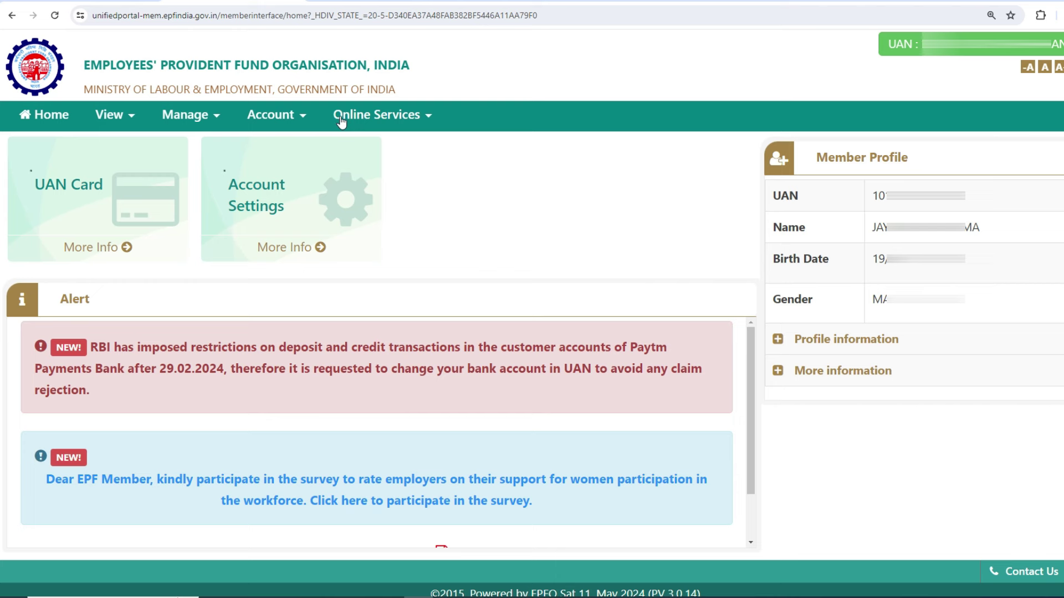
# Step: Go to Online Services > CLAIM (FORM-31,19,10C&10D)
pyautogui.click(385, 105)
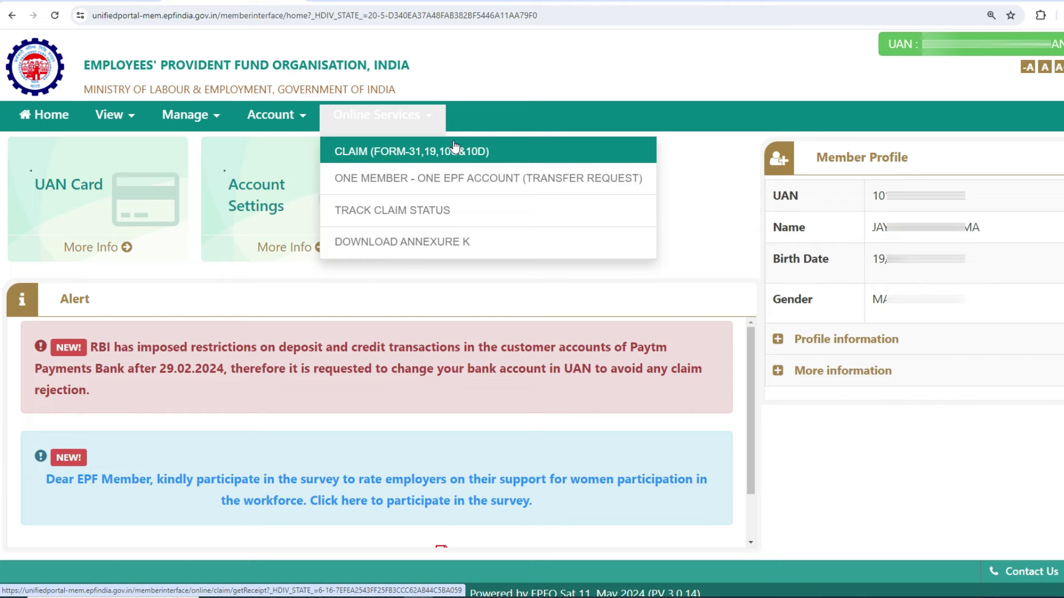
pyautogui.click(430, 153)
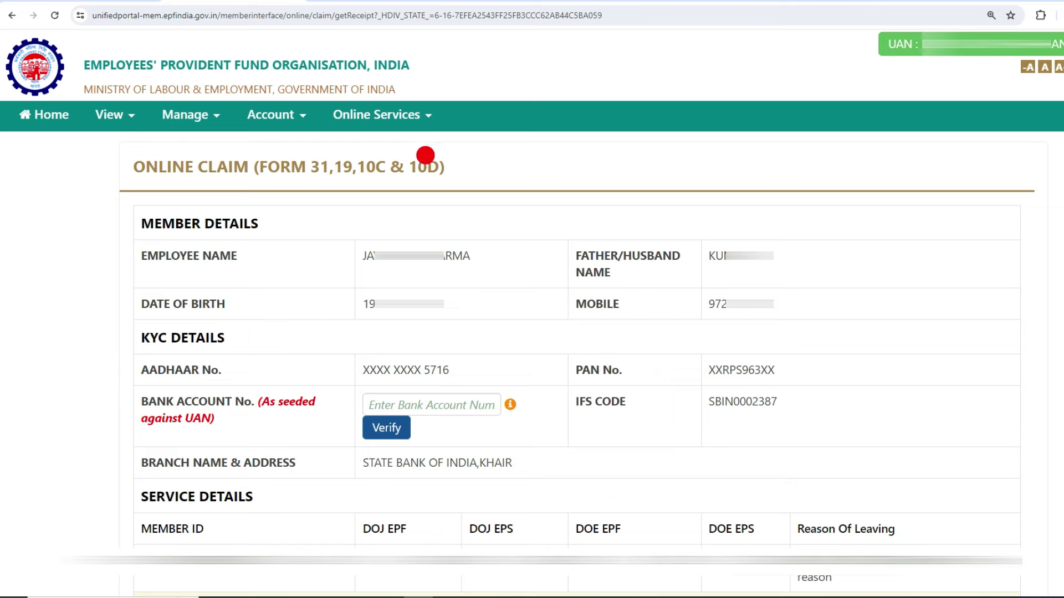
# Step: Verify the UAN-seeded bank account number and accept the Certificate of Undertaking
pyautogui.click(447, 406)
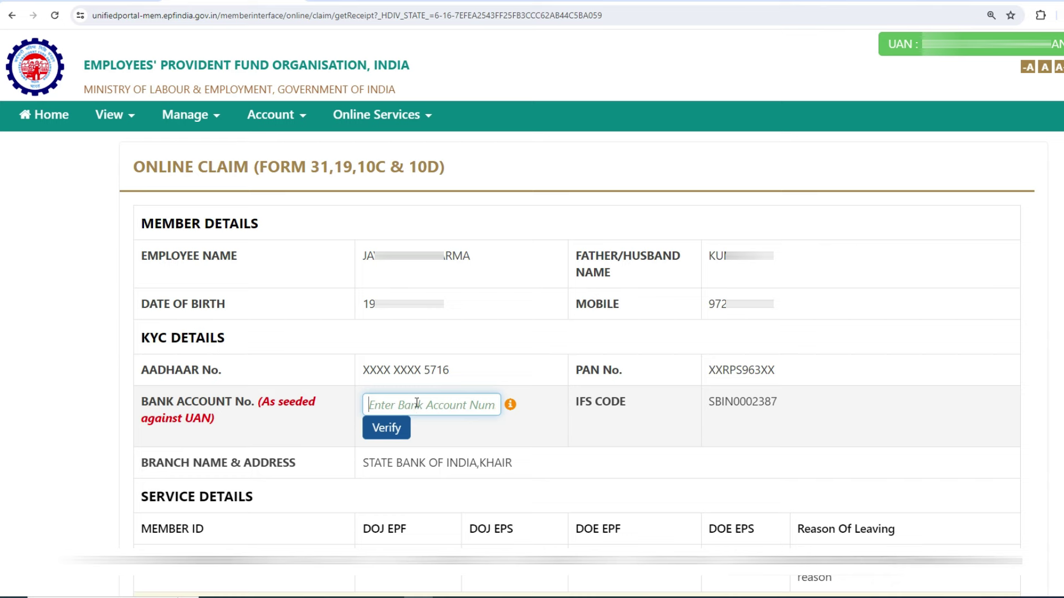
pyautogui.click(181, 118)
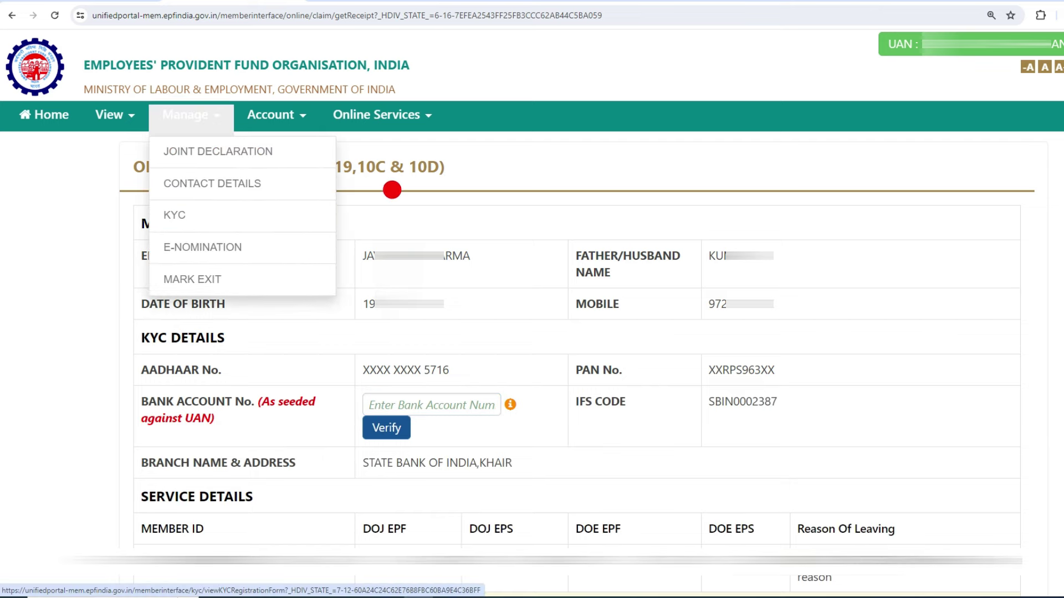
pyautogui.click(508, 168)
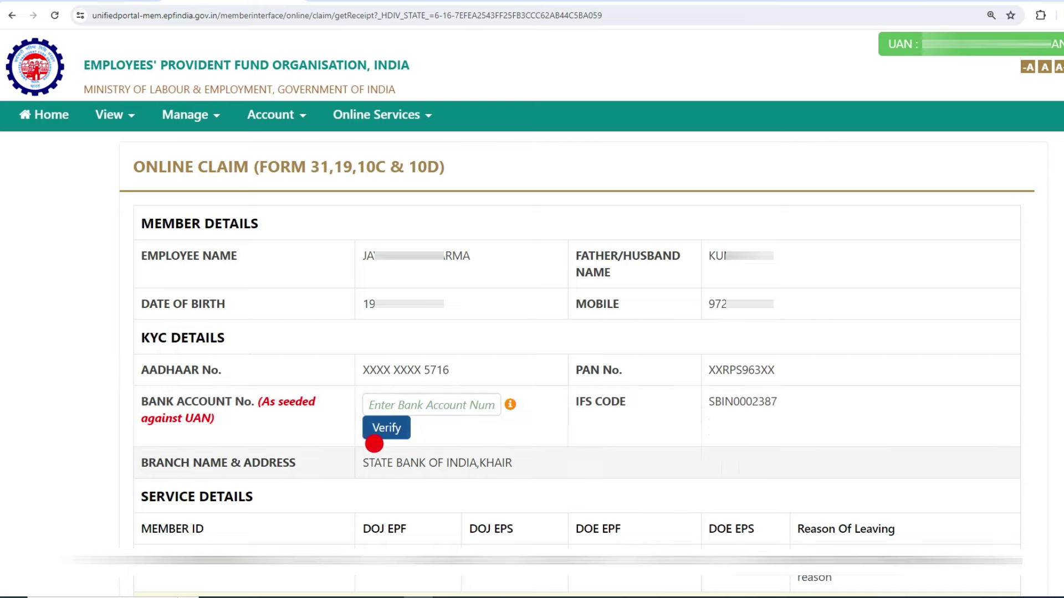
pyautogui.click(389, 430)
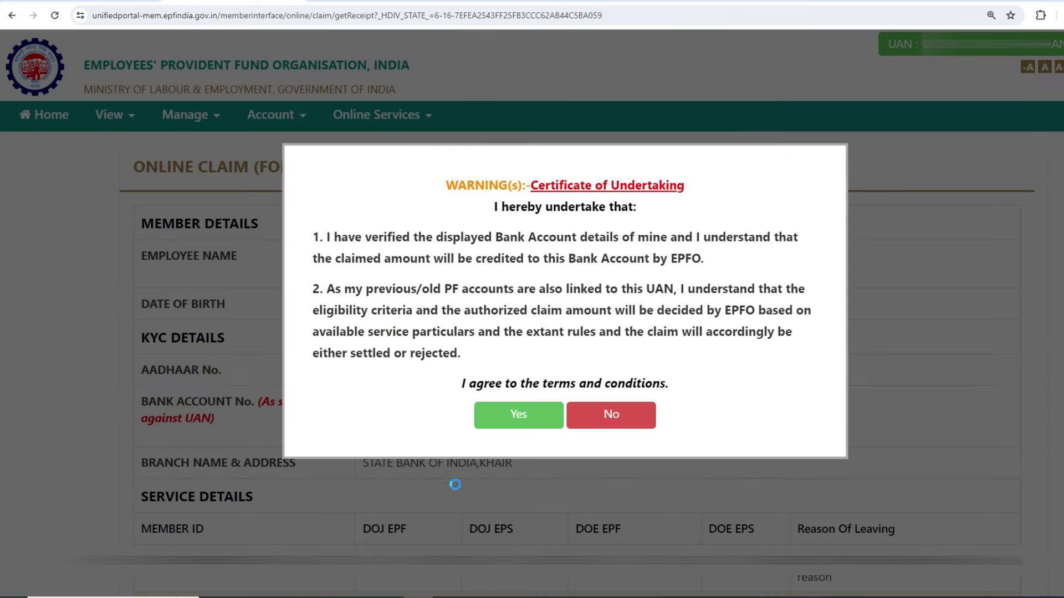
pyautogui.click(495, 416)
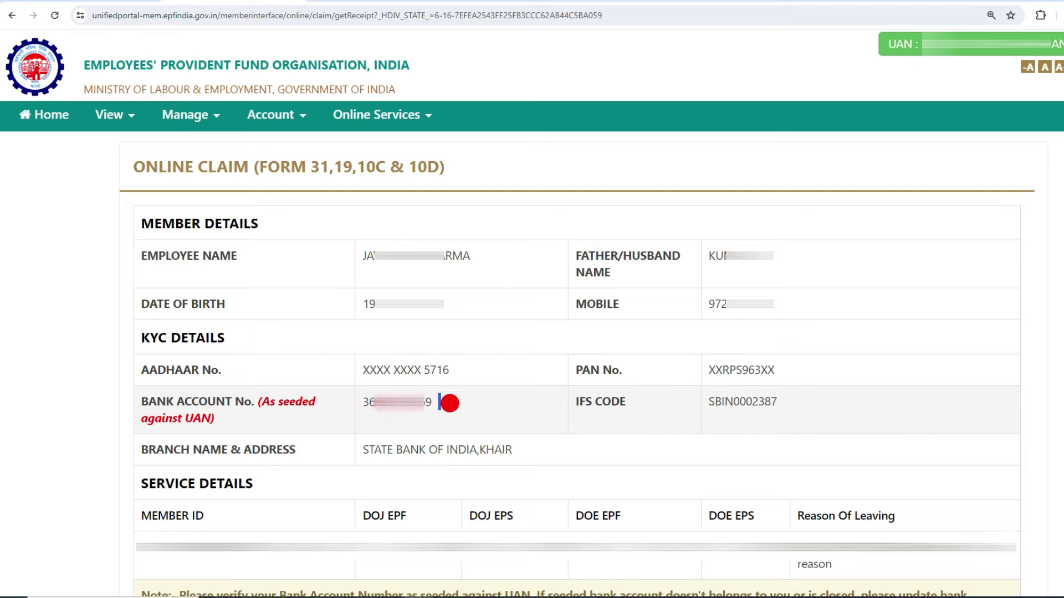
pyautogui.click(517, 392)
pyautogui.scroll(-2, 3, 262)
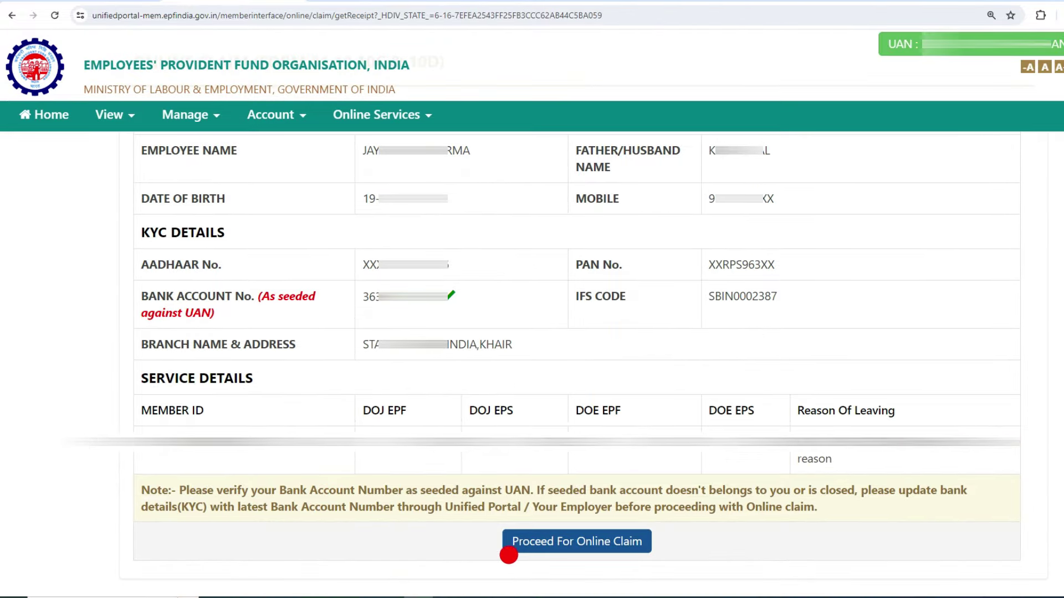
# Step: Proceed for Online Claim and expand the 'I want to apply for' claim-type list
pyautogui.click(546, 552)
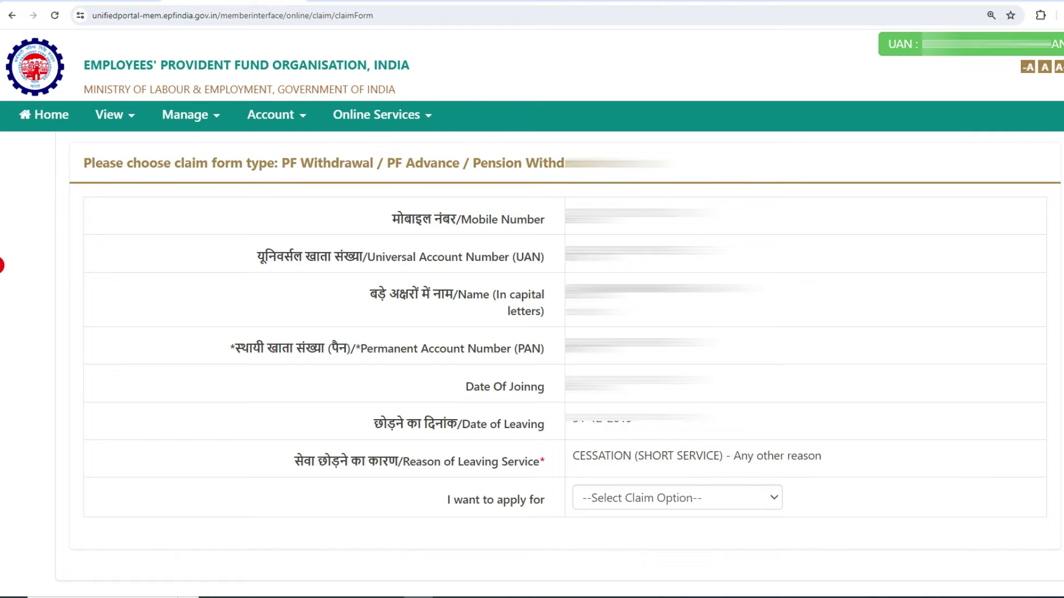
pyautogui.scroll(-1, 2, 335)
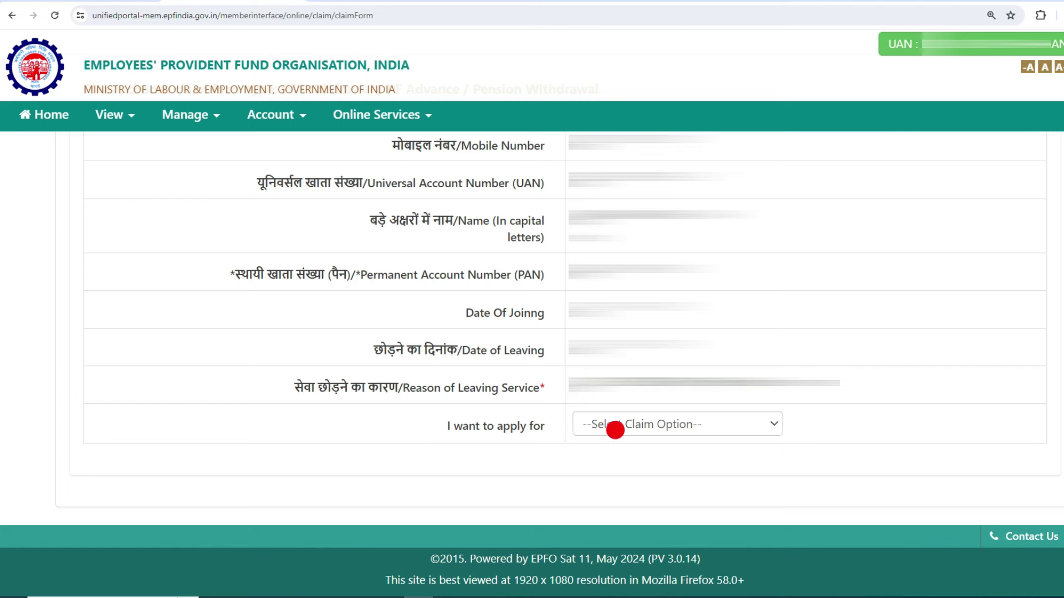
pyautogui.click(666, 420)
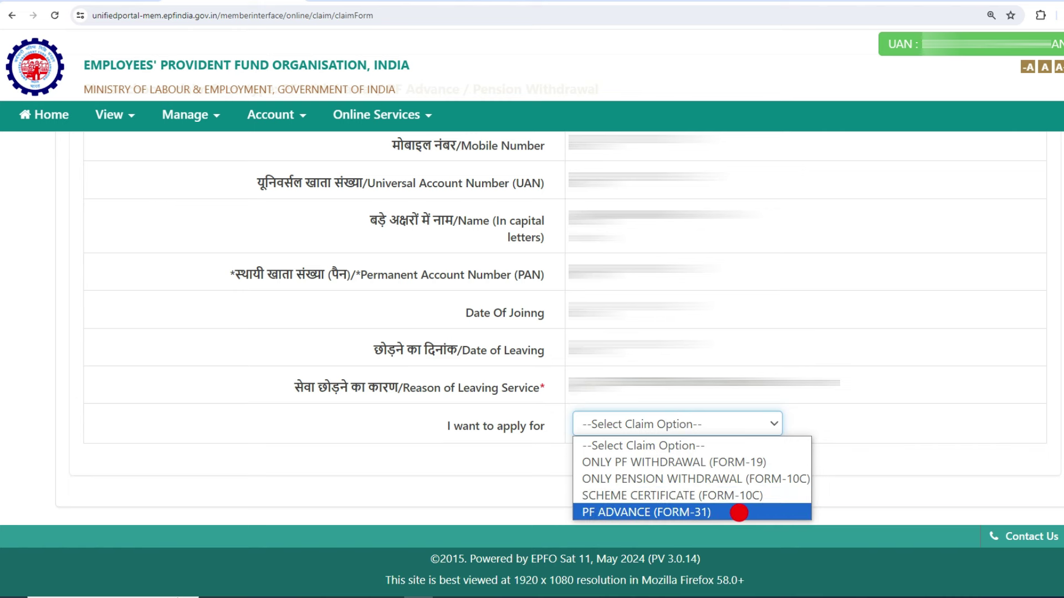
# Step: Choose PF ADVANCE (FORM-31) and select the employer service in Select Service
pyautogui.click(715, 510)
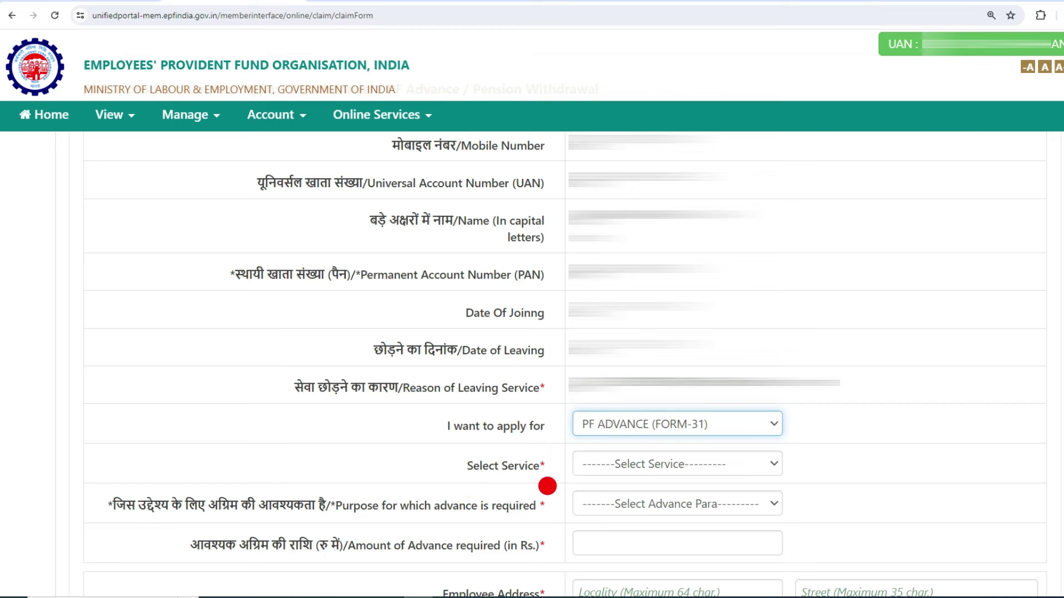
pyautogui.click(691, 466)
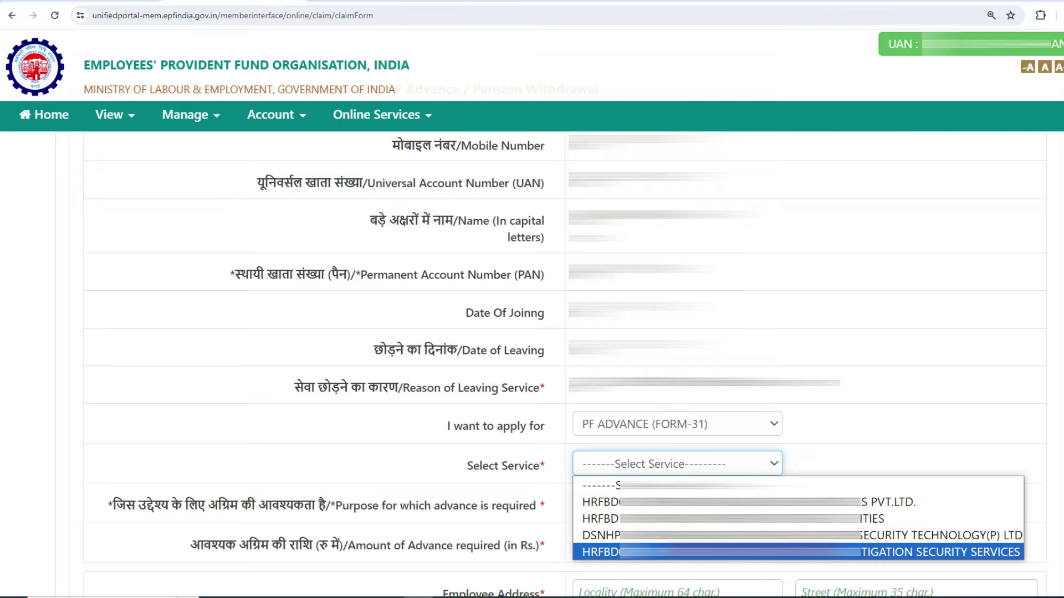
pyautogui.click(604, 535)
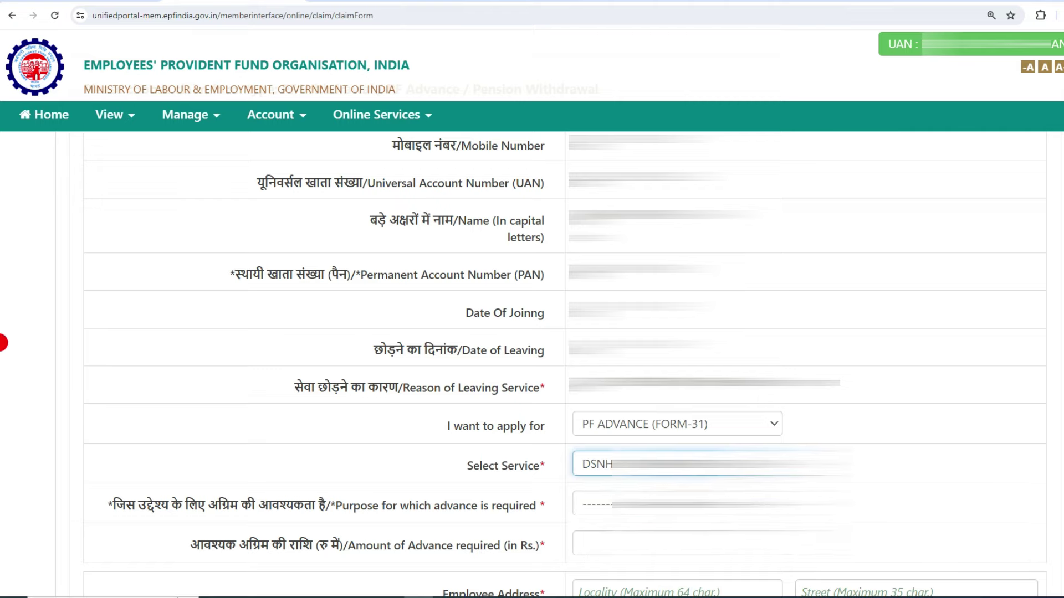
pyautogui.scroll(-6, 532, 366)
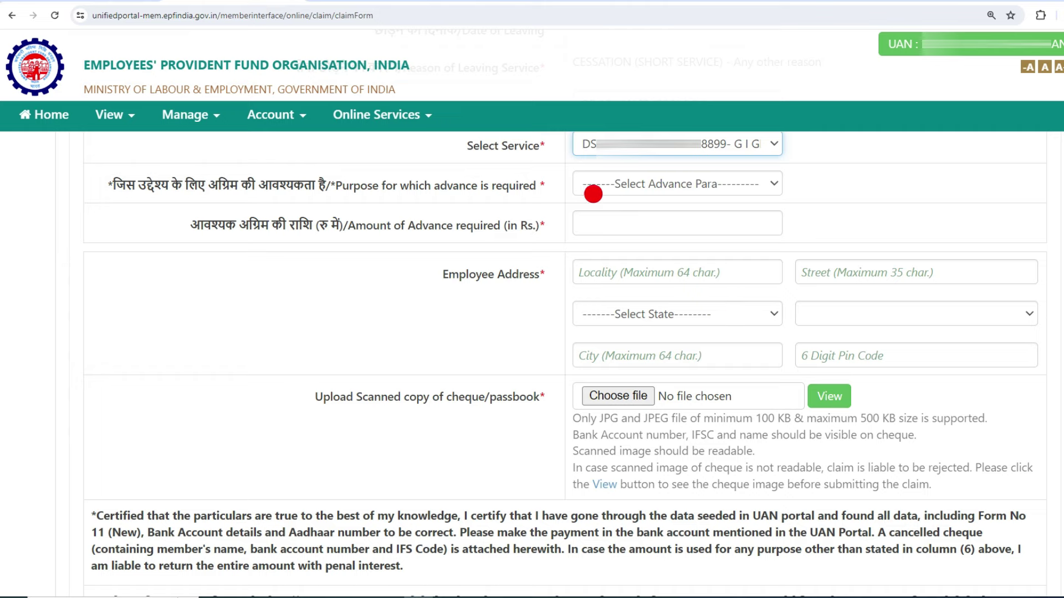
# Step: Pick Illness in the 'Purpose for which advance is required' dropdown
pyautogui.click(731, 185)
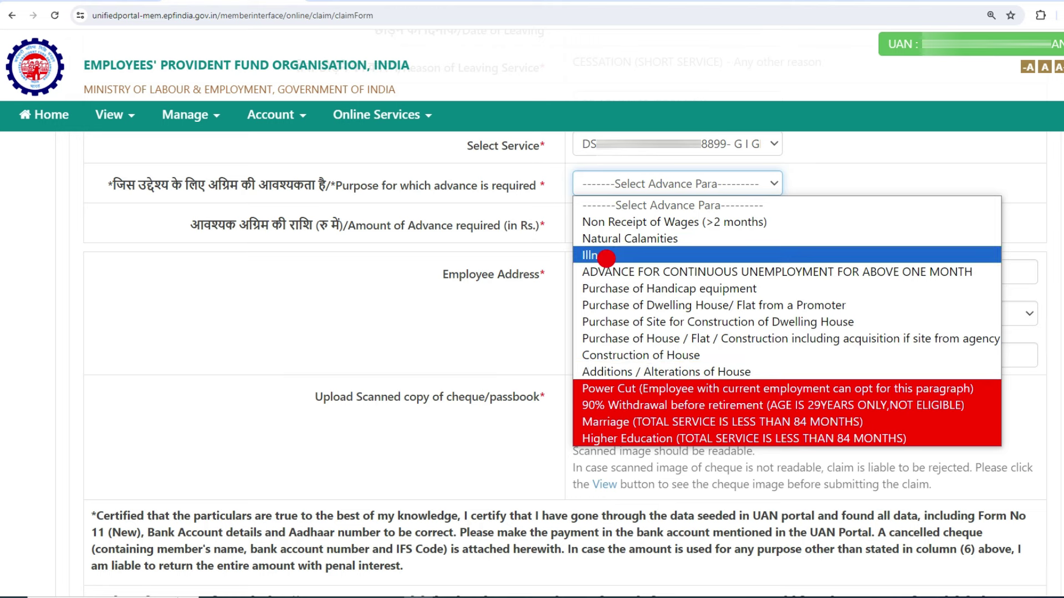
pyautogui.click(606, 256)
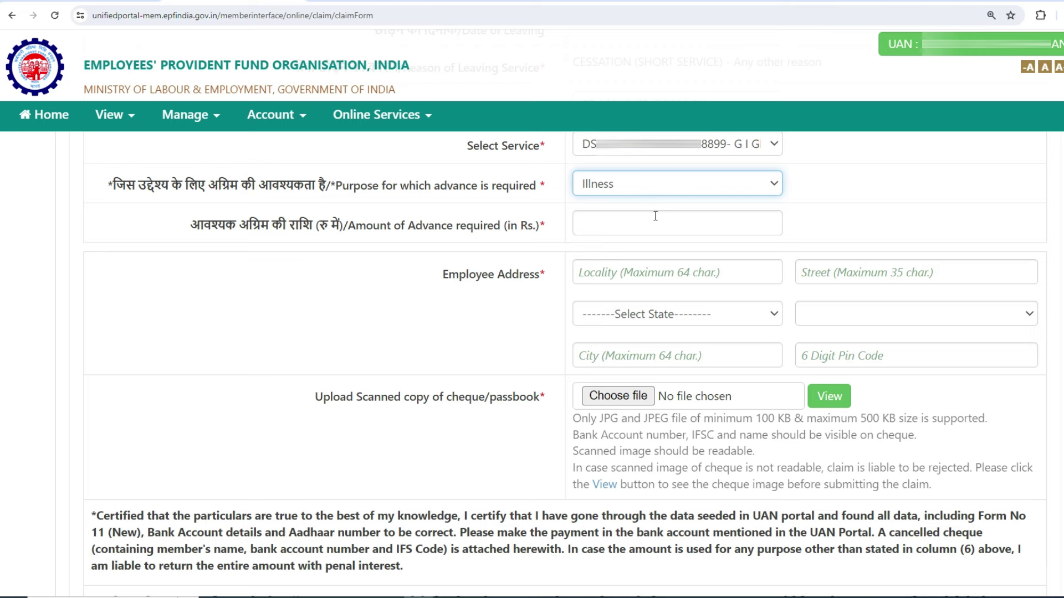
# Step: Enter advance amount 80000 and the employee address: pin code, state HARYANA, district FARIDABAD, city
pyautogui.click(602, 225)
pyautogui.write('80000')
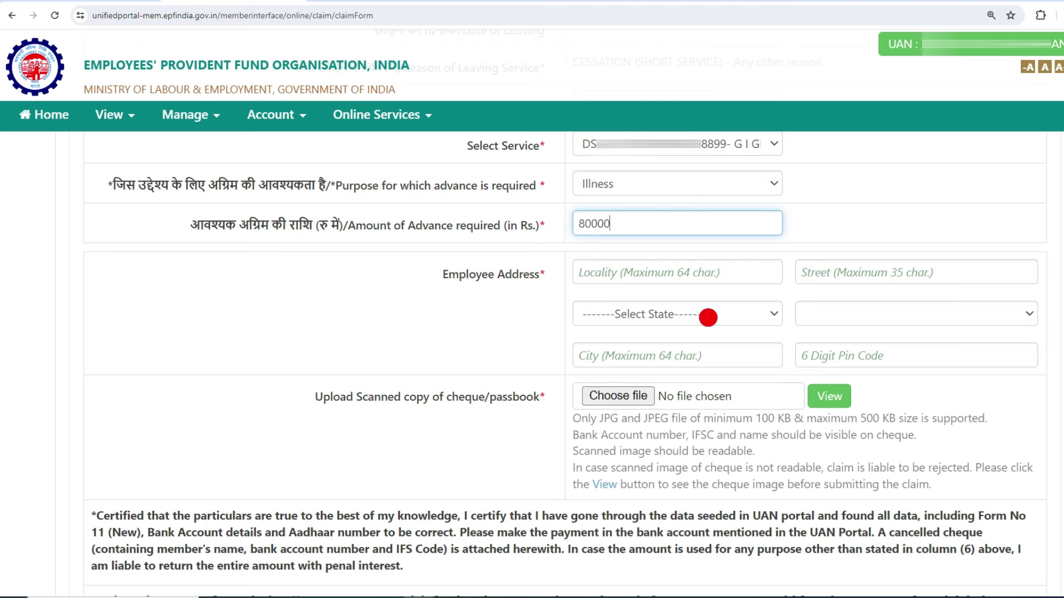
pyautogui.click(868, 355)
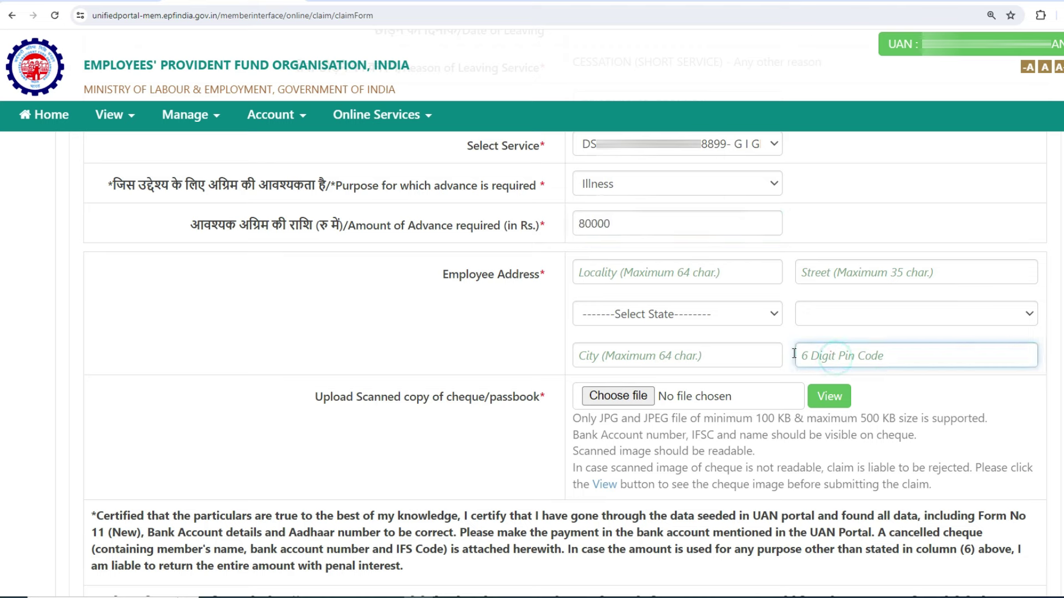
pyautogui.write('121002')
pyautogui.click(651, 317)
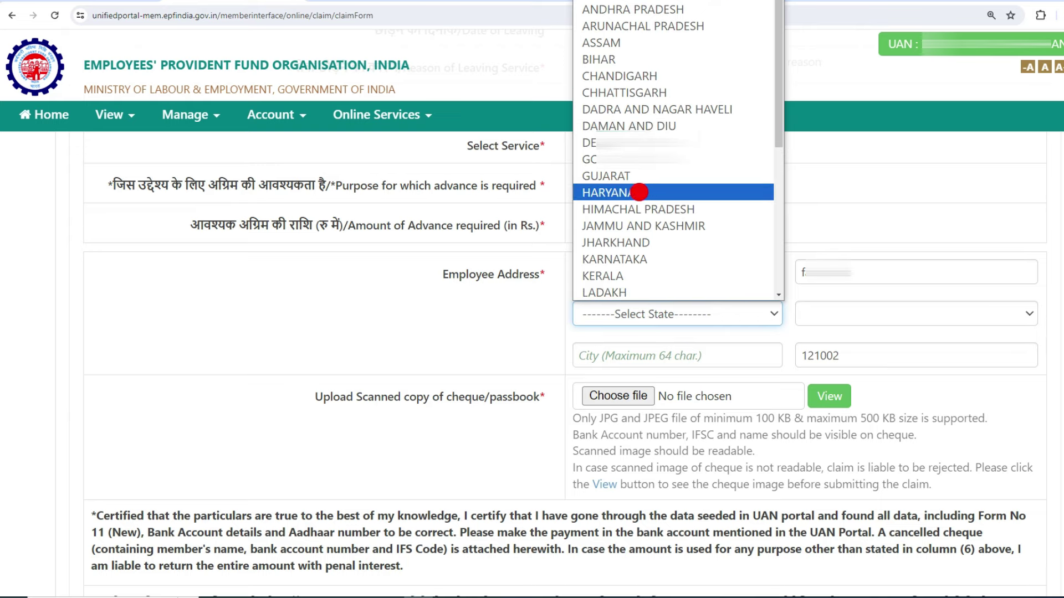
pyautogui.click(644, 193)
pyautogui.click(878, 313)
pyautogui.press('f')
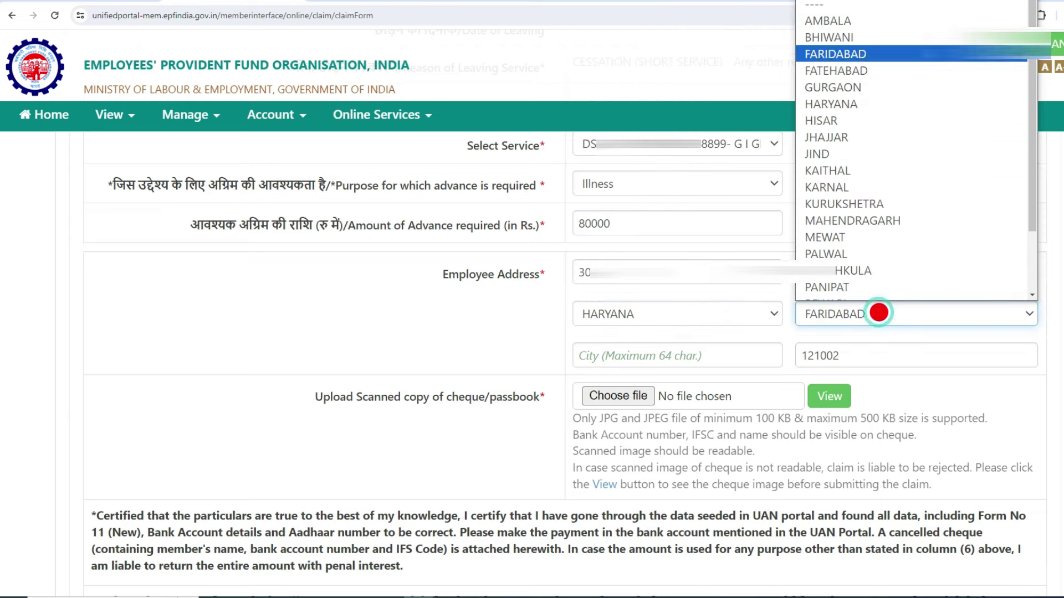
pyautogui.click(867, 41)
pyautogui.press('Tab')
pyautogui.write('fbd')
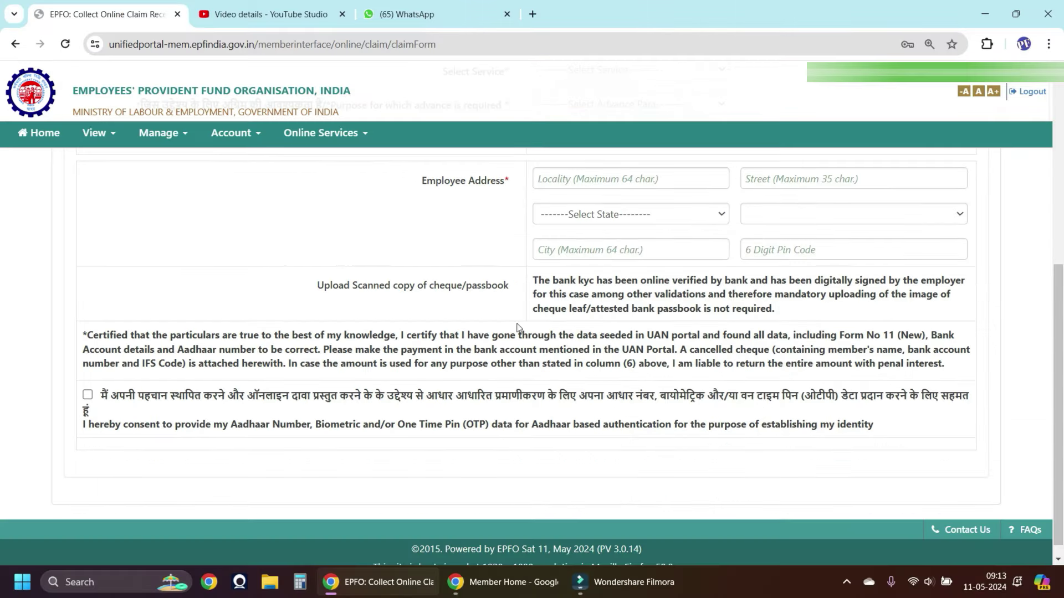
pyautogui.moveTo(304, 284); pyautogui.dragTo(349, 291)
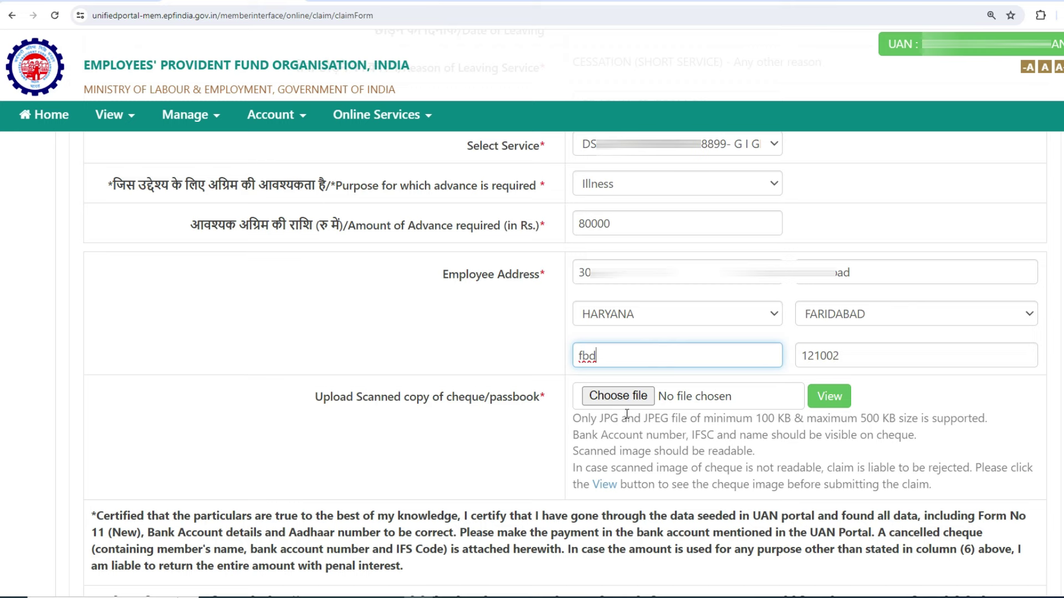
pyautogui.click(651, 410)
pyautogui.click(837, 426)
pyautogui.click(781, 425)
pyautogui.click(599, 425)
pyautogui.click(564, 420)
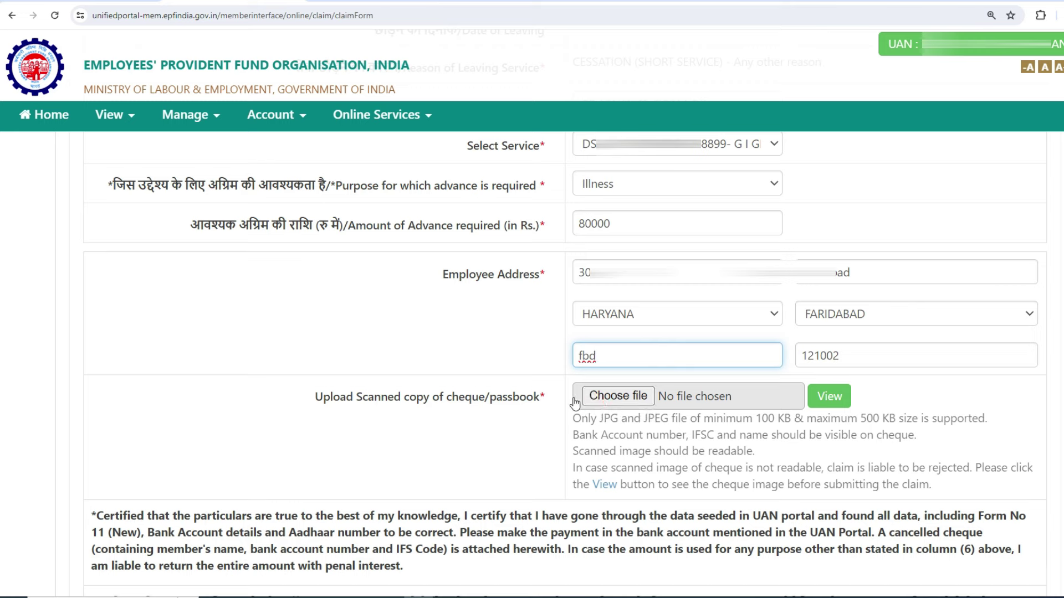
# Step: Upload the scanned cheque JPG from New Volume (E:) > CHQ as the cheque copy
pyautogui.click(622, 397)
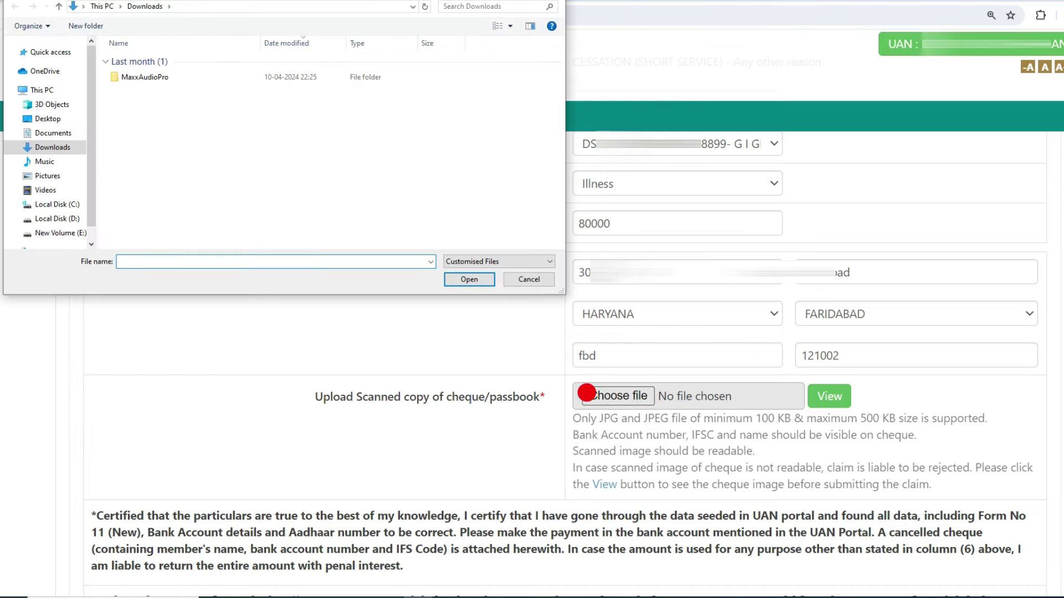
pyautogui.click(61, 231)
pyautogui.doubleClick(156, 153)
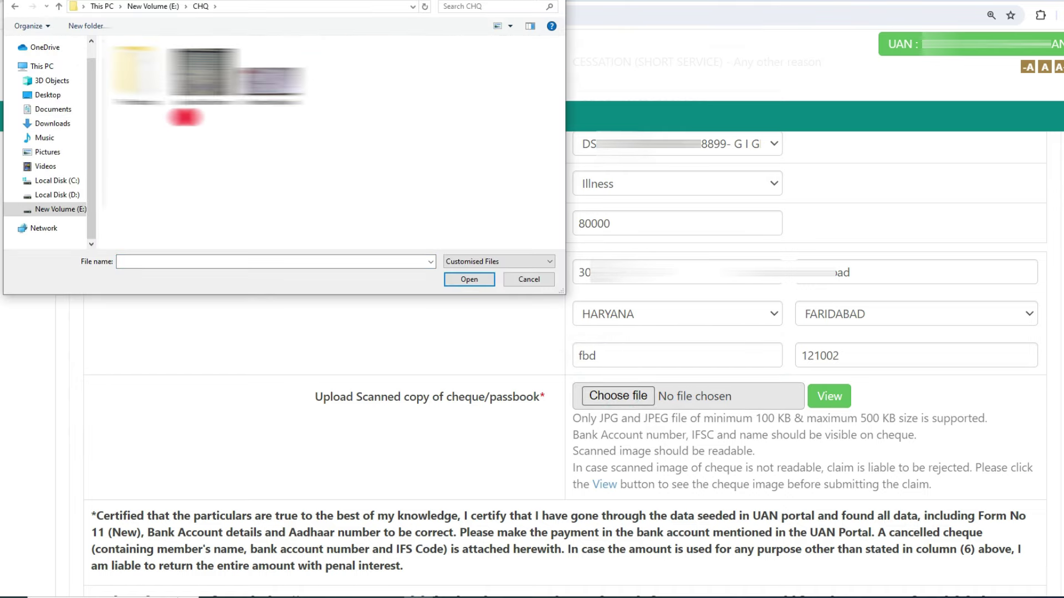
pyautogui.click(203, 78)
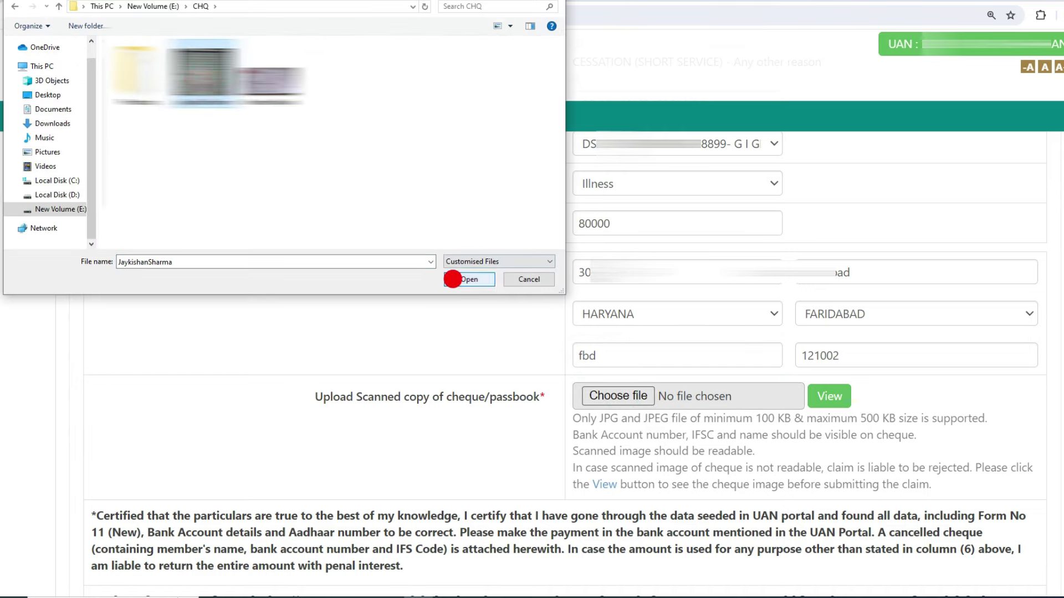
pyautogui.click(451, 279)
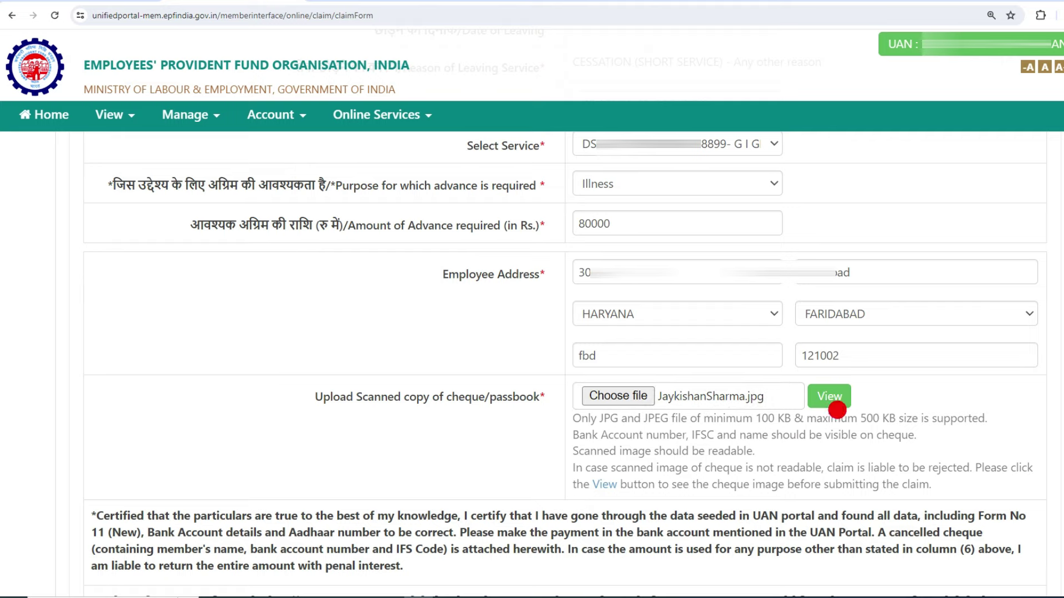
pyautogui.scroll(-4, 3, 374)
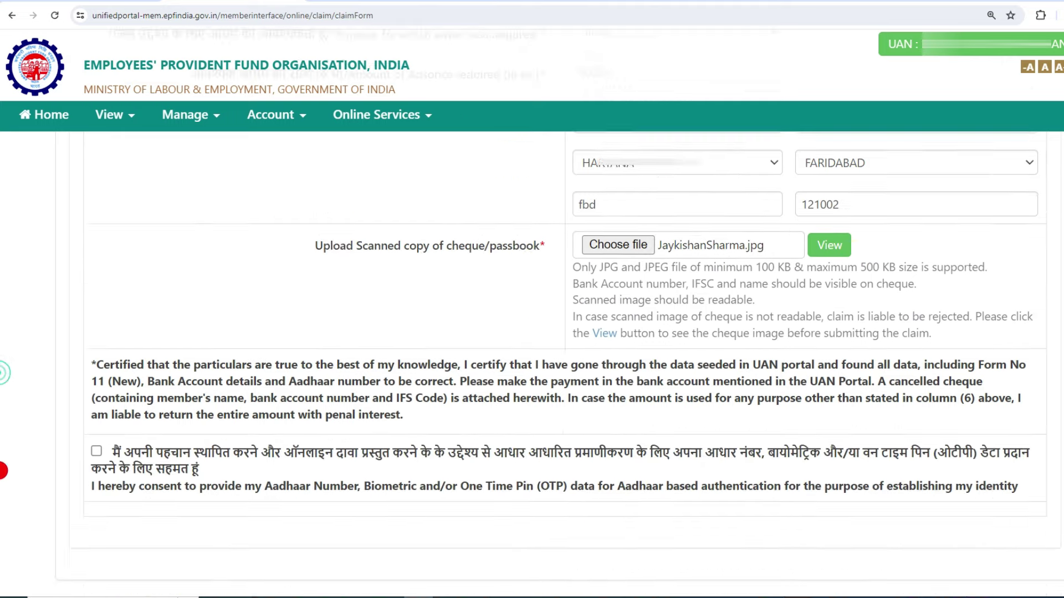
# Step: Tick Aadhaar consent, request the Aadhaar OTP, and enter the received code
pyautogui.click(95, 380)
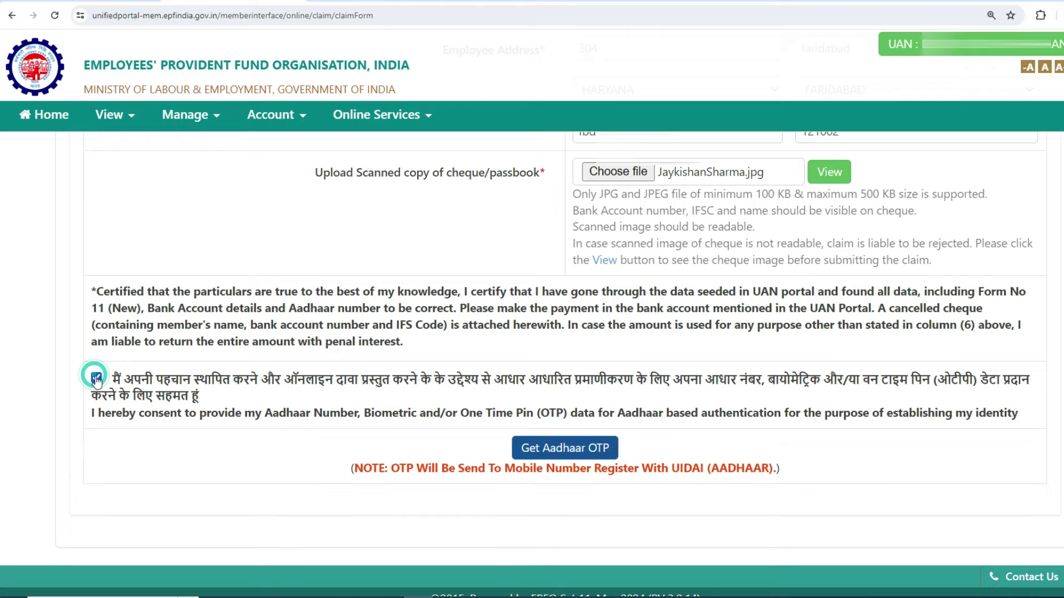
pyautogui.click(572, 452)
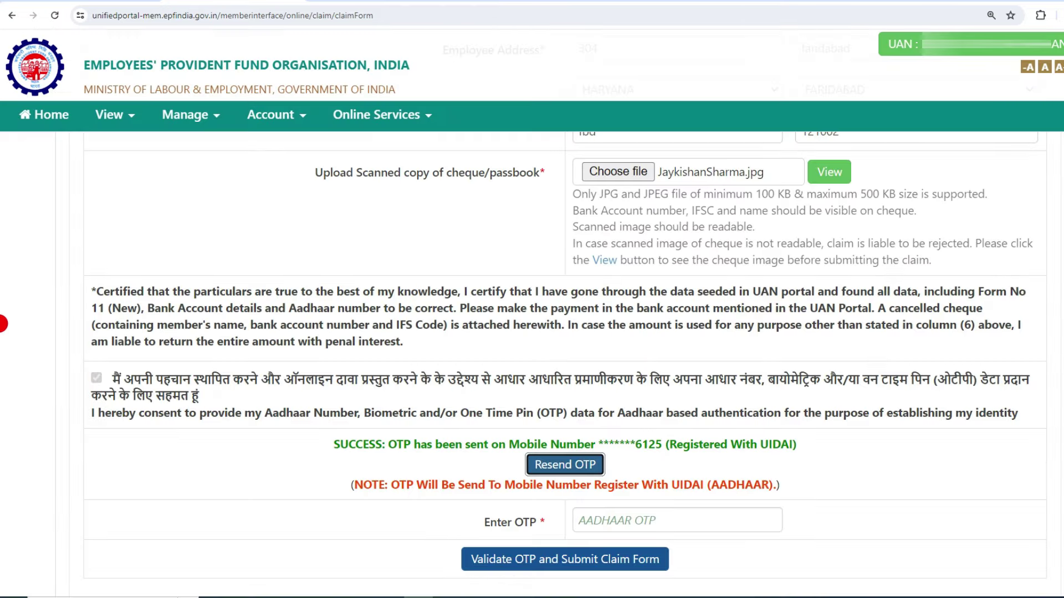
pyautogui.scroll(-3, 2, 307)
pyautogui.click(627, 383)
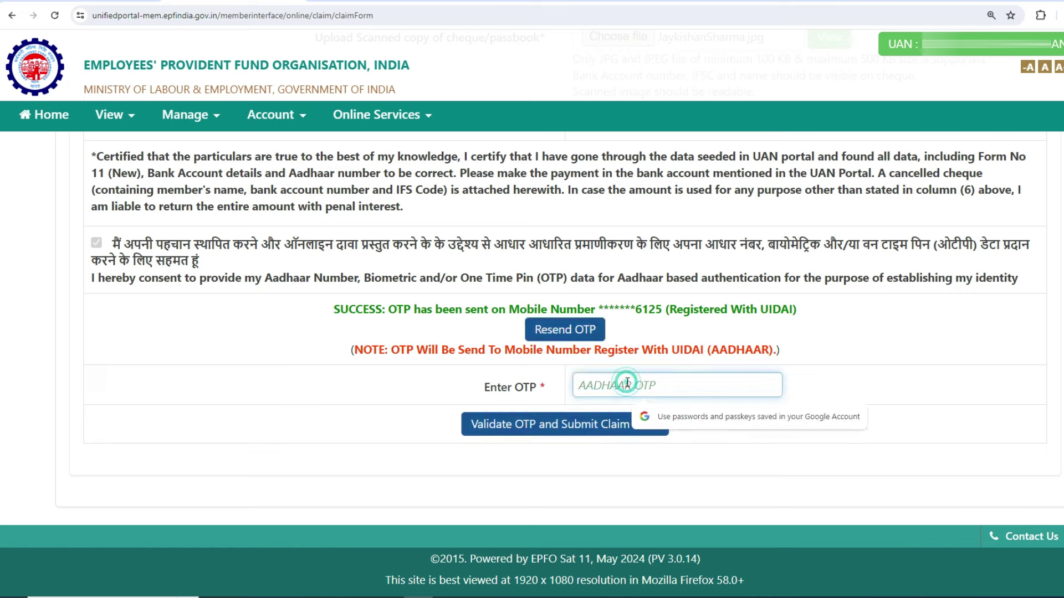
pyautogui.write('••••••')
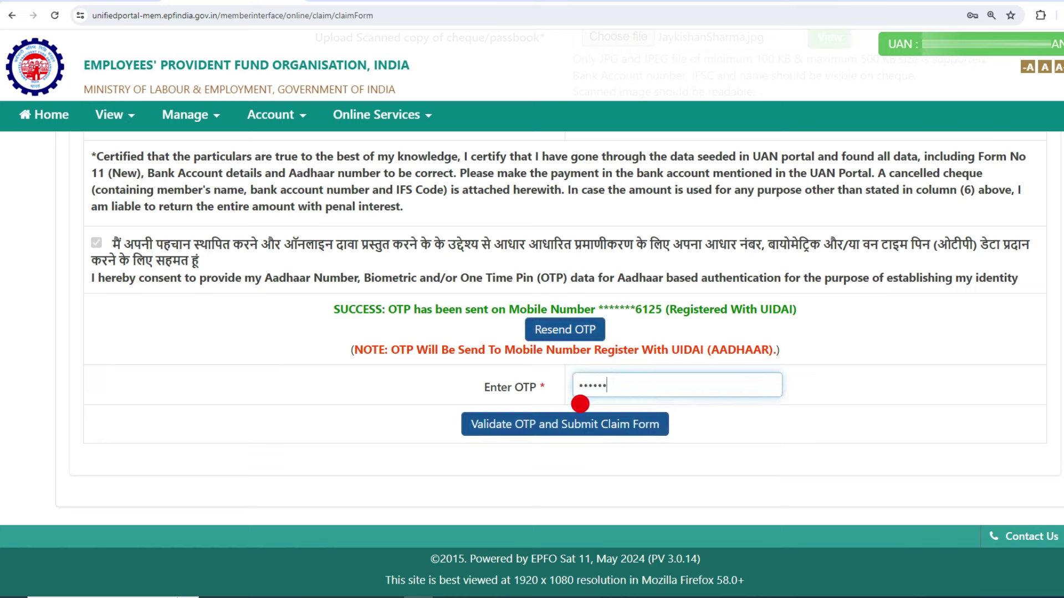
# Step: Validate the Aadhaar OTP to submit the PF Advance claim, then open its PDF from the success message
pyautogui.click(573, 435)
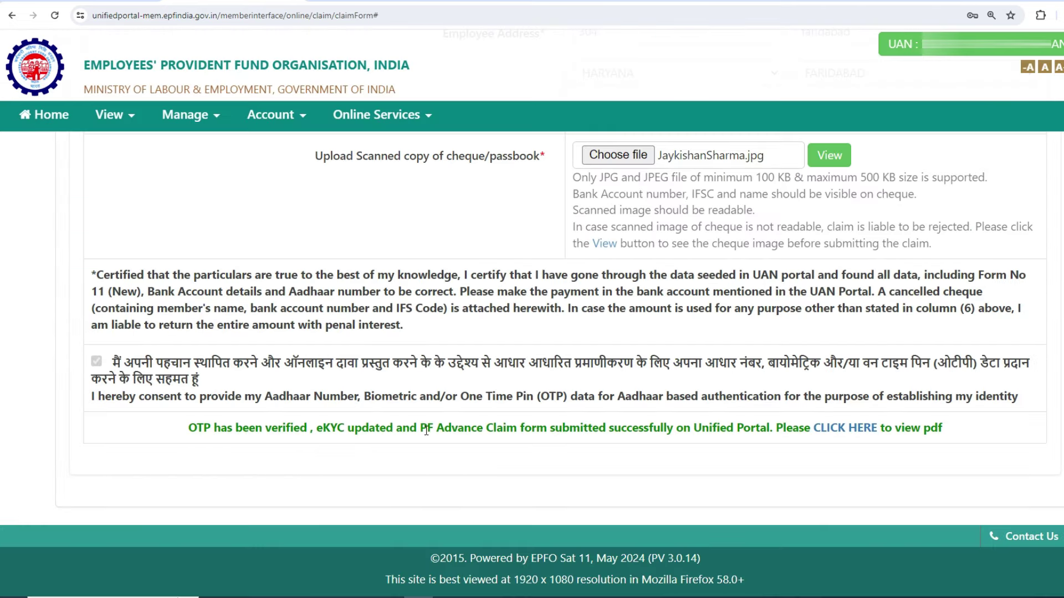
pyautogui.moveTo(307, 429); pyautogui.dragTo(716, 427)
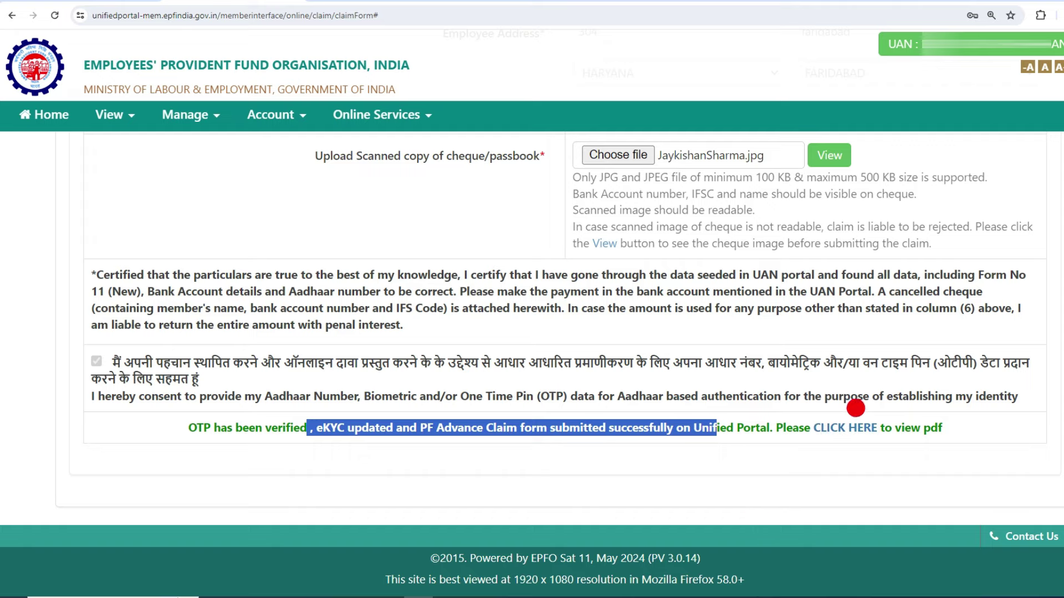
pyautogui.click(828, 428)
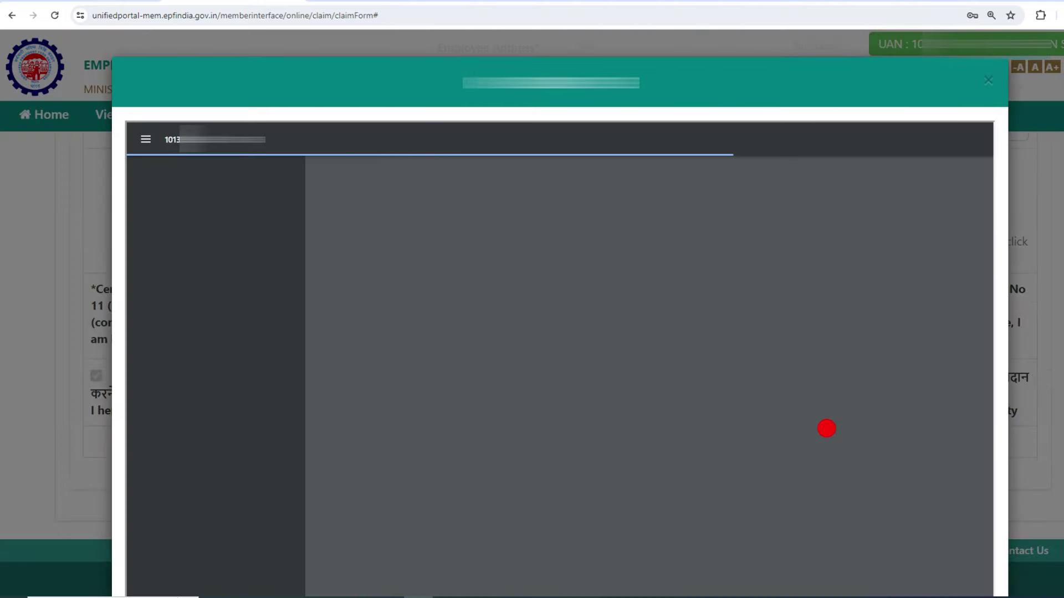
# Step: Review pages 1 and 2 of the submitted Form-31 claim PDF, then close the viewer
pyautogui.scroll(-10, 711, 416)
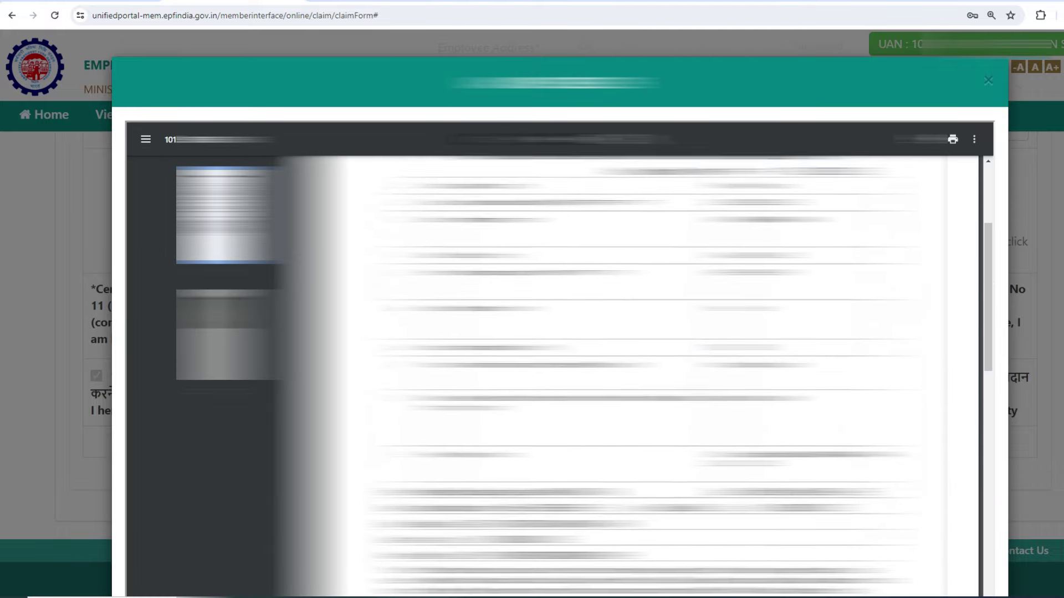
pyautogui.scroll(-5, 582, 382)
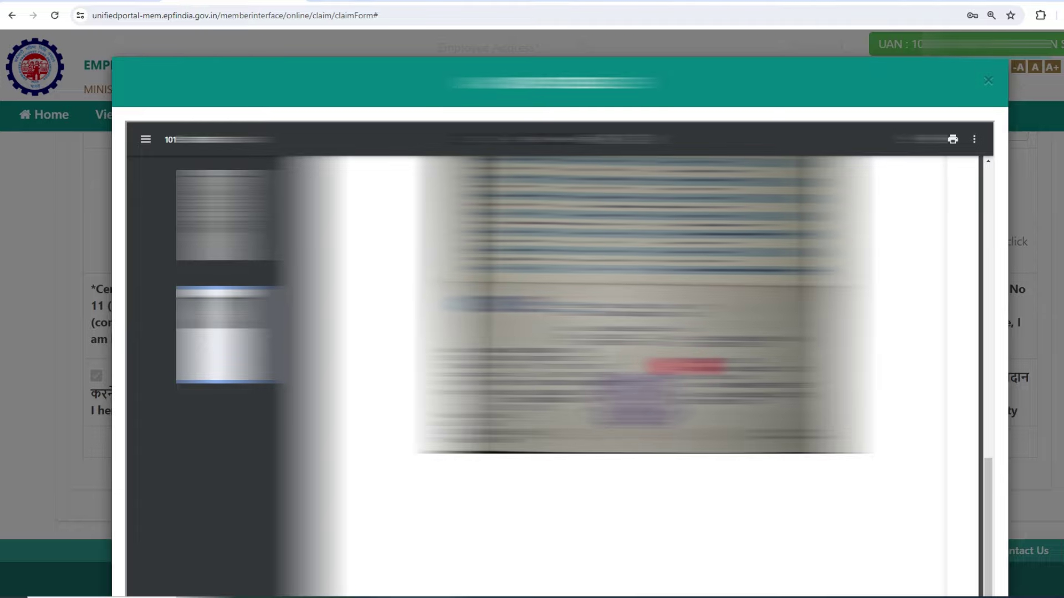
pyautogui.scroll(10, 629, 377)
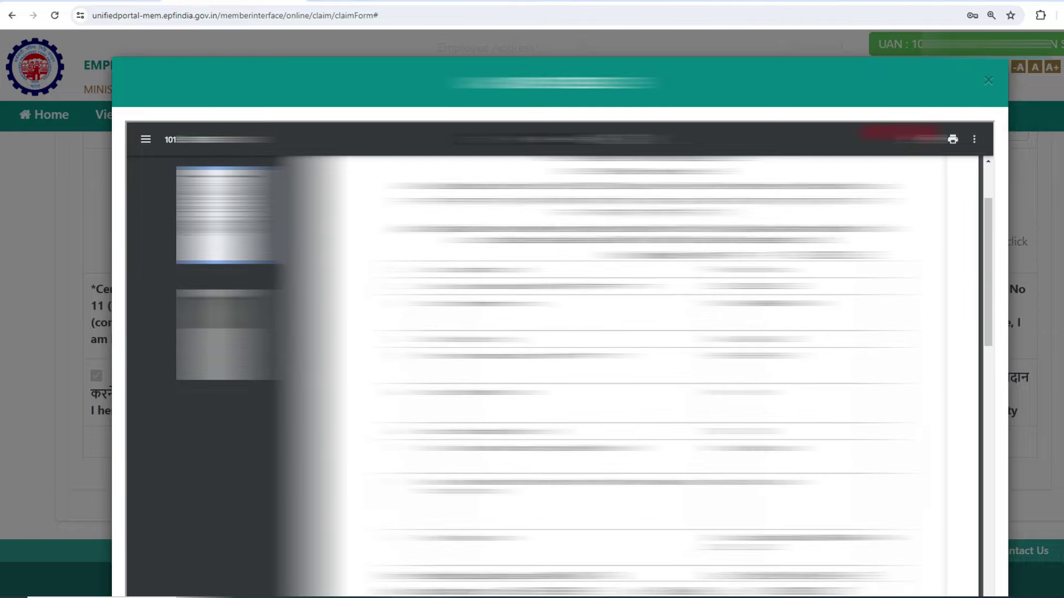
pyautogui.click(988, 82)
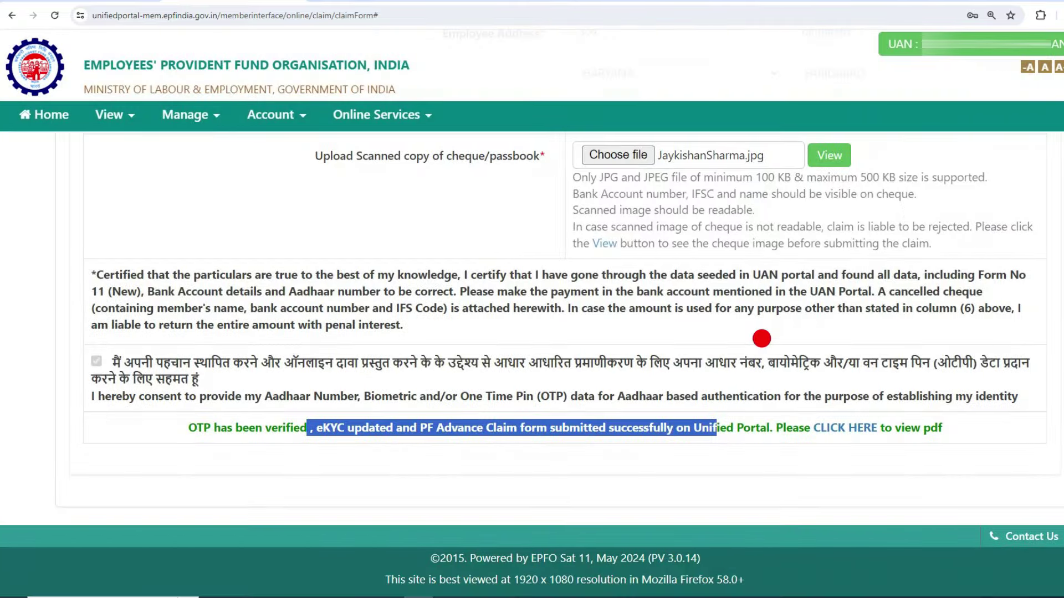